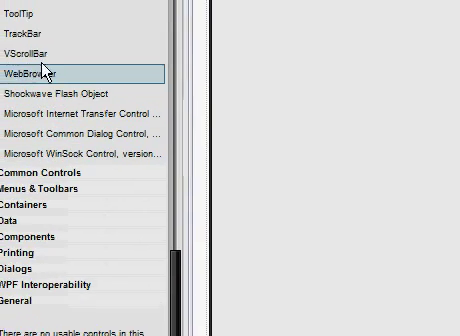
Add the Shockwave Flash Object COM component to the Toolbox via Choose Items.
right_click(42, 40)
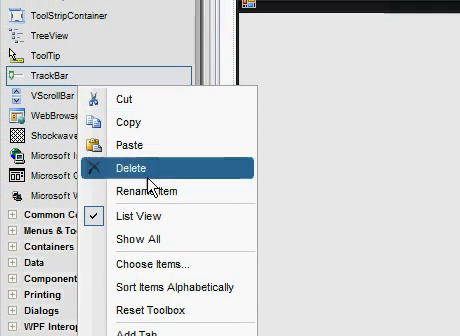
click(186, 253)
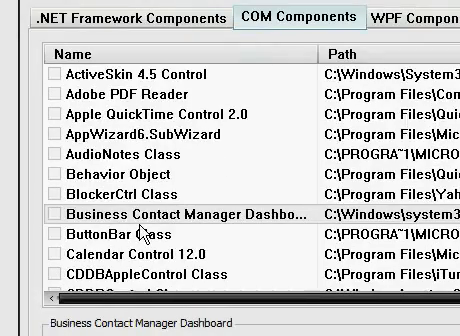
key(s)
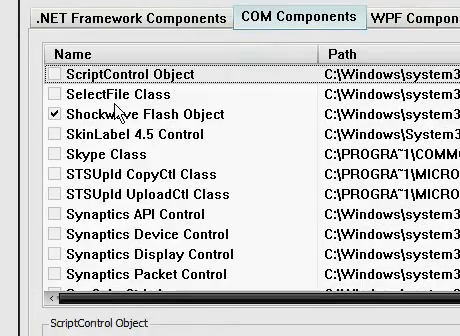
click(104, 117)
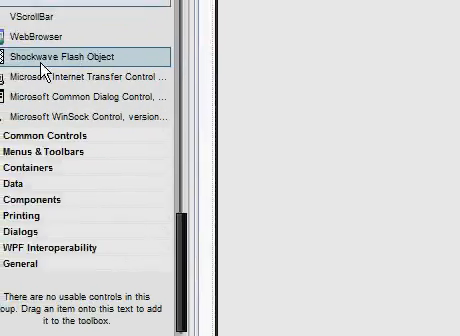
Draw a Shockwave Flash control onto the Swf Trainer form and name it Swf.
drag(312, 34, 452, 279)
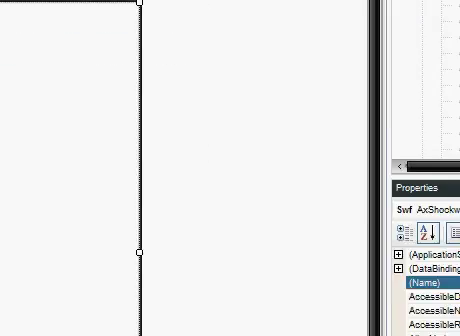
click(396, 322)
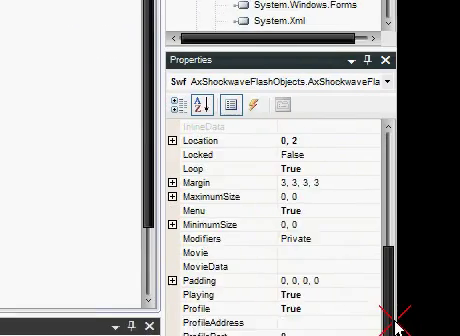
drag(396, 322, 382, 293)
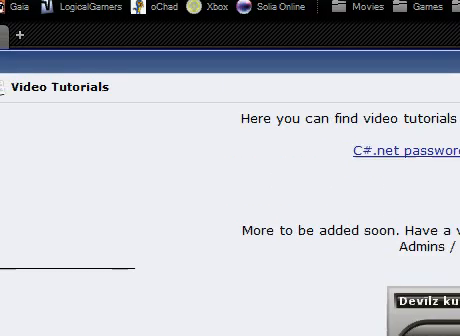
Load the commodore.ca pacman.swf URL in a new Firefox tab and start a game.
key(ctrl+t)
text(http://www.commodore.ca/arcade/pacman.swf)
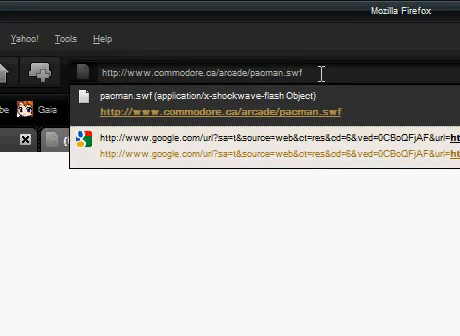
key(Return)
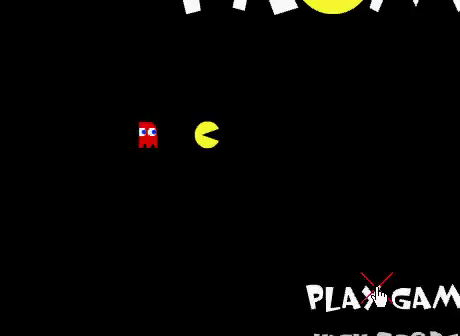
click(375, 293)
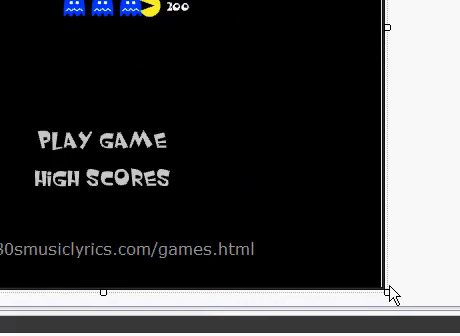
Stretch the Flash control taller to leave a blank strip beneath the Pac-Man movie.
drag(388, 291, 388, 306)
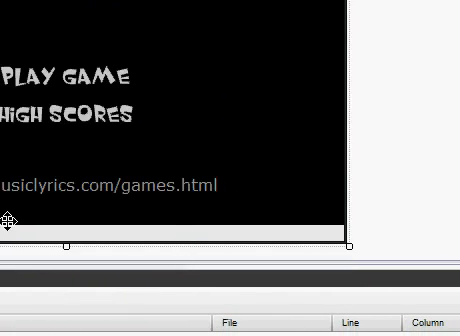
drag(92, 244, 100, 247)
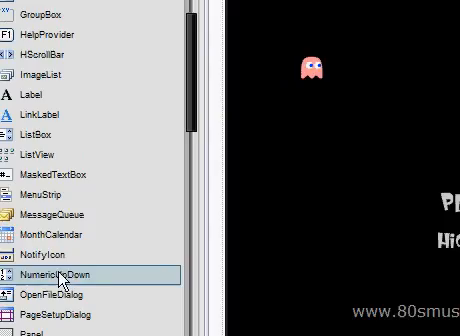
scroll(60, 280, down, 1)
scroll(72, 262, down, 1)
click(74, 241)
scroll(78, 238, up, 6)
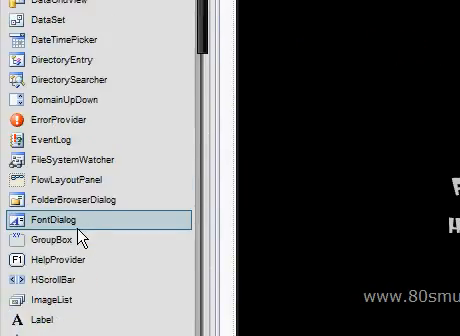
scroll(108, 236, up, 2)
scroll(80, 232, down, 9)
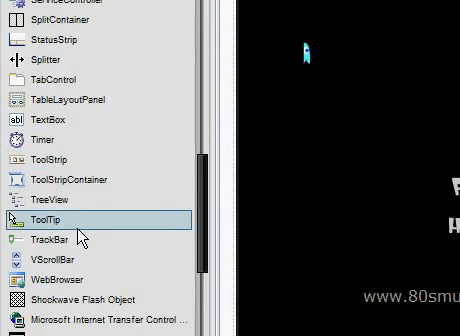
Place a text box beneath the Flash movie and begin renaming it.
drag(93, 123, 405, 268)
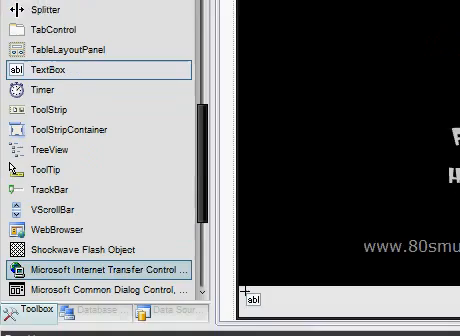
click(405, 268)
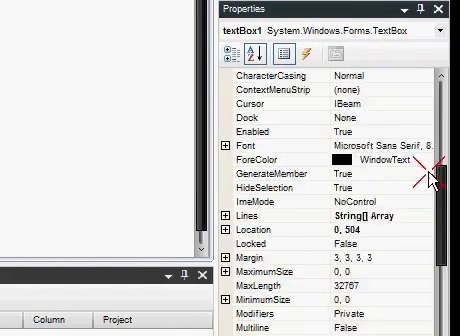
scroll(430, 180, up, 5)
click(298, 108)
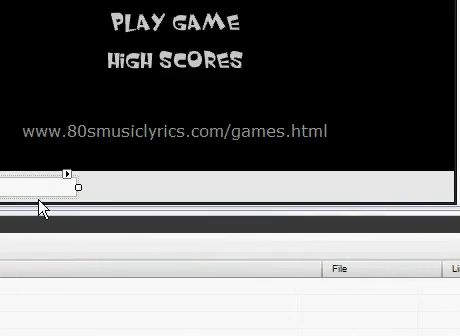
Copy the text box into a second one beside it and rename it txtNumber.
right_click(53, 185)
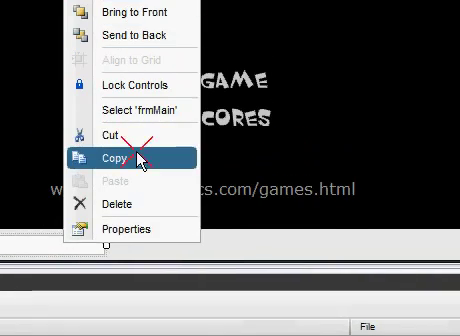
click(137, 160)
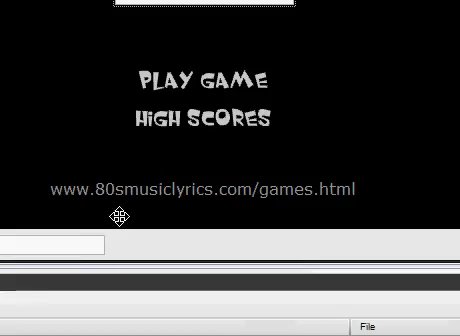
drag(154, 38, 150, 275)
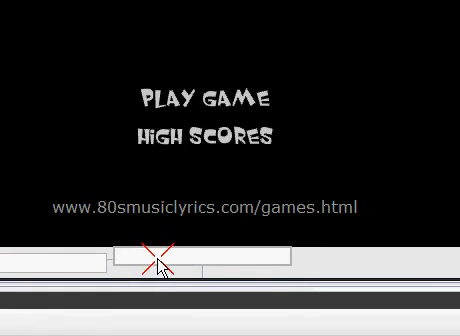
click(157, 262)
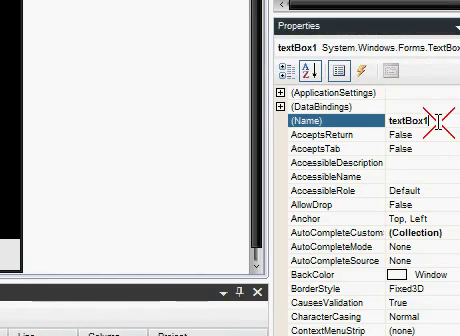
double_click(437, 122)
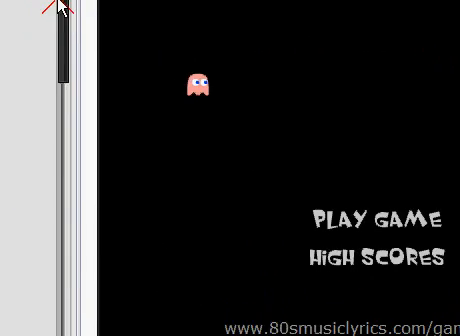
Place a button right of the text boxes, name it cmdExecute and edit its caption.
click(35, 58)
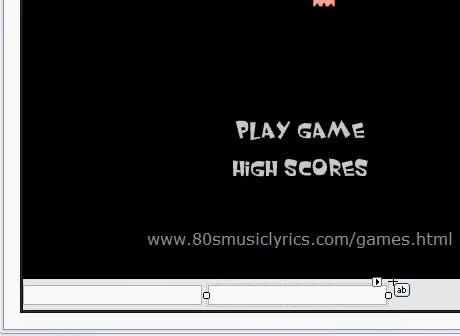
drag(393, 284, 457, 297)
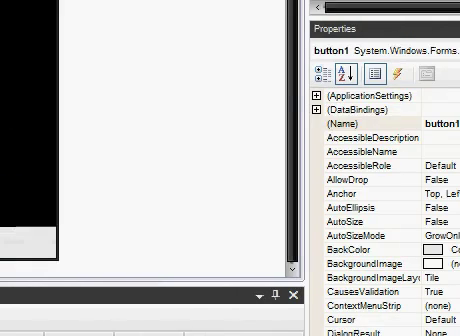
double_click(365, 122)
text(cmdExecute)
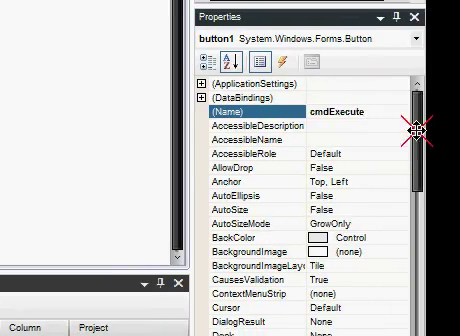
drag(397, 130, 397, 272)
click(339, 248)
click(241, 247)
text(Swf.SetVariable()
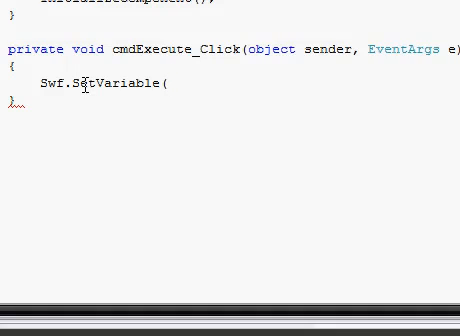
text(txtVaria)
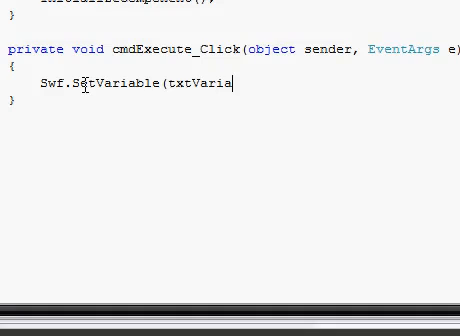
text(ble,)
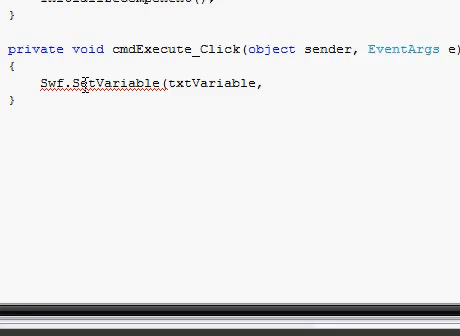
text(txt)
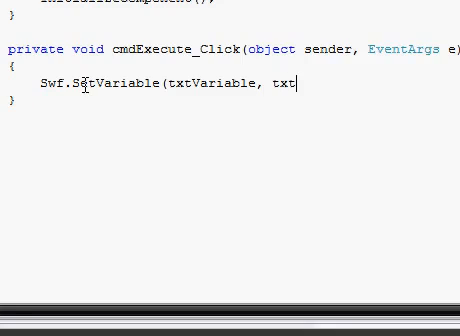
text(Number)
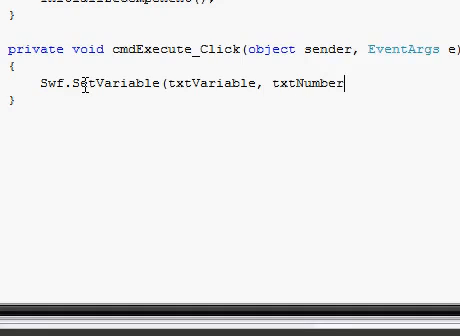
text(.Text))
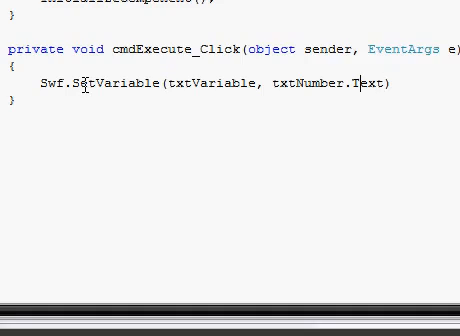
Complete the line Swf.SetVariable(txtVariable.Text, txtNumber.Text); in cmdExecute_Click.
key(ctrl+Left)
key(ctrl+Left)
key(ctrl+Left)
key(Left)
text(.Text);)
key(Up)
key(Up)
key(Up)
key(Up)
key(Up)
key(Up)
Launch the trainer, enter a variable and value 9009, and start a Pac-Man game.
click(70, 15)
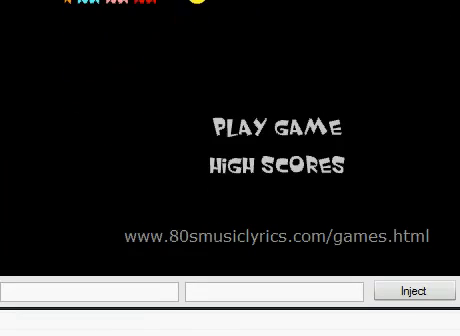
click(100, 283)
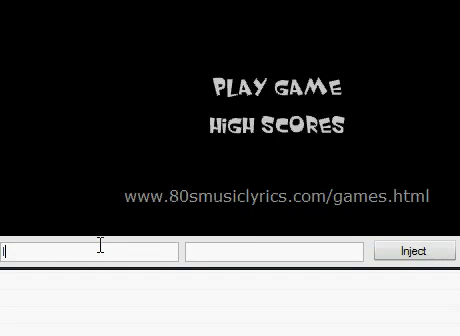
text(level)
click(224, 248)
text(100)
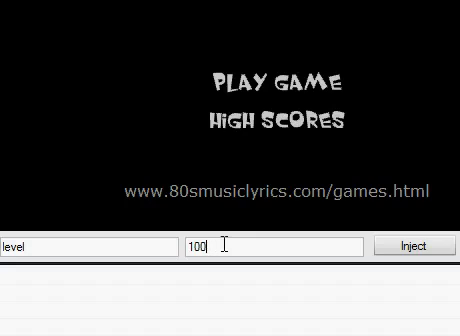
key(BackSpace)
key(BackSpace)
key(BackSpace)
text(9009)
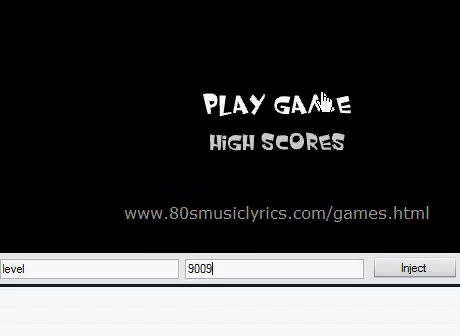
click(316, 100)
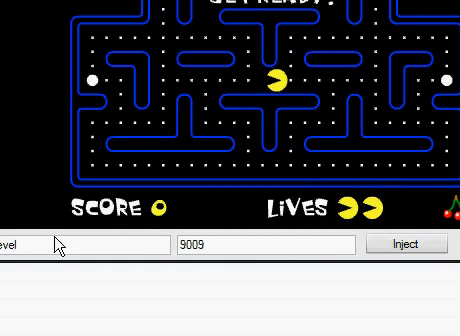
Inject 9009 into score, pushing it to 900910, then try injecting into lives.
double_click(56, 246)
text(score)
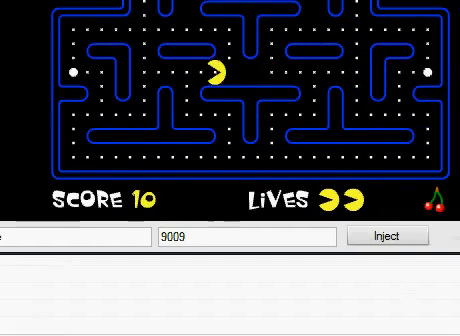
click(345, 239)
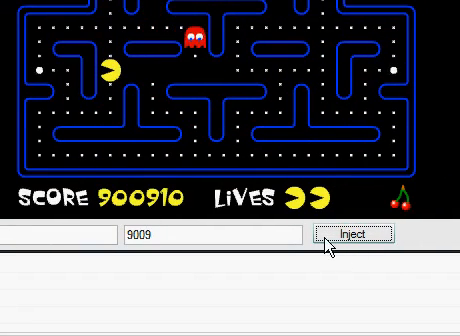
click(100, 108)
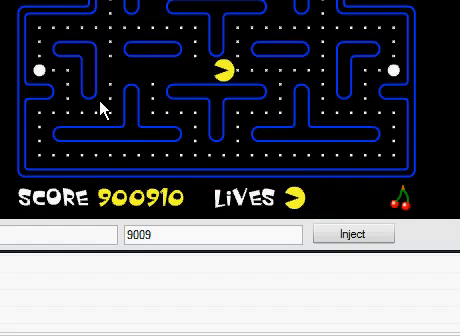
double_click(40, 230)
text(lives)
click(411, 236)
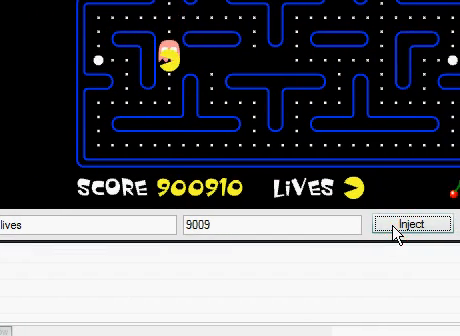